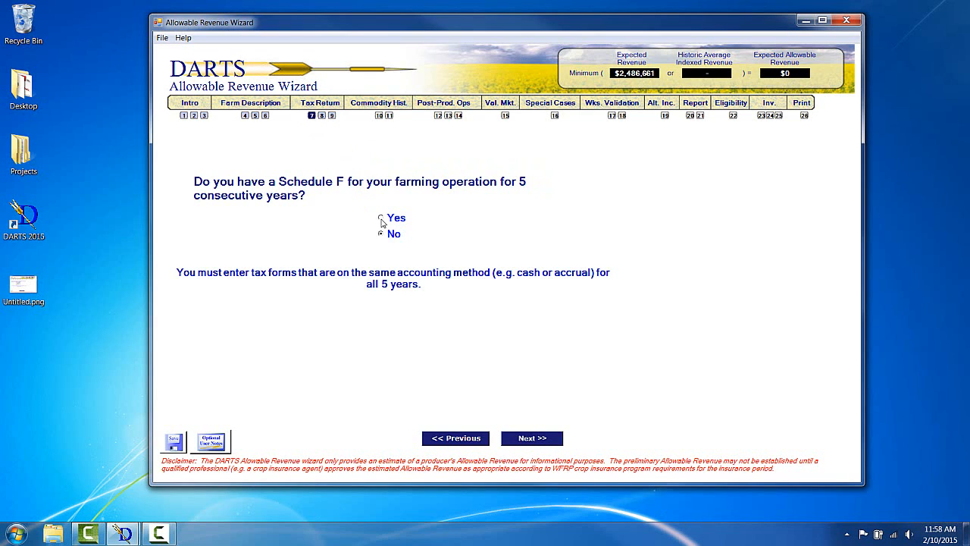
Answer No to having five consecutive years of Schedule F and No to five consecutive years of Form 4835
{"action": "left_click", "coordinate": [383, 219]}
{"action": "left_click", "coordinate": [381, 234]}
{"action": "left_click", "coordinate": [534, 440]}
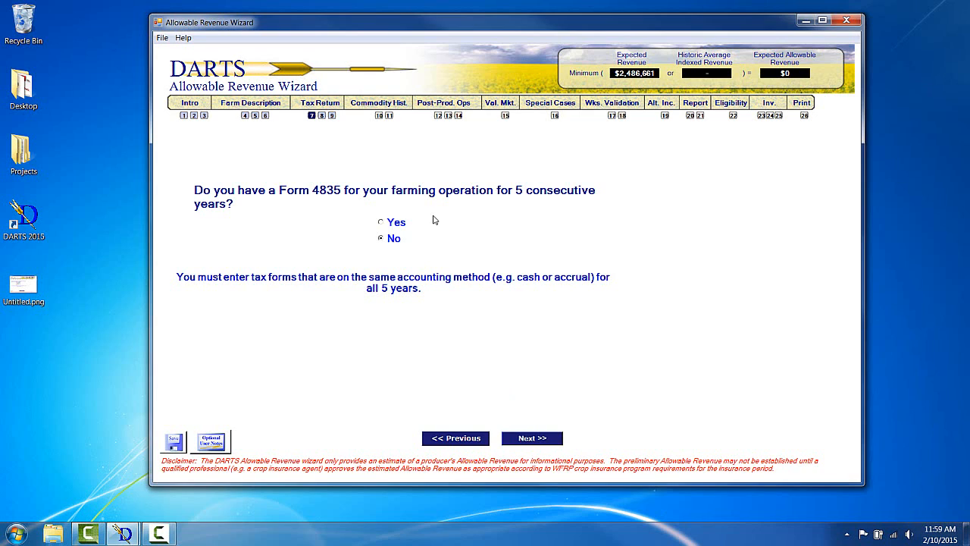
{"action": "left_click", "coordinate": [381, 223]}
{"action": "left_click", "coordinate": [541, 440]}
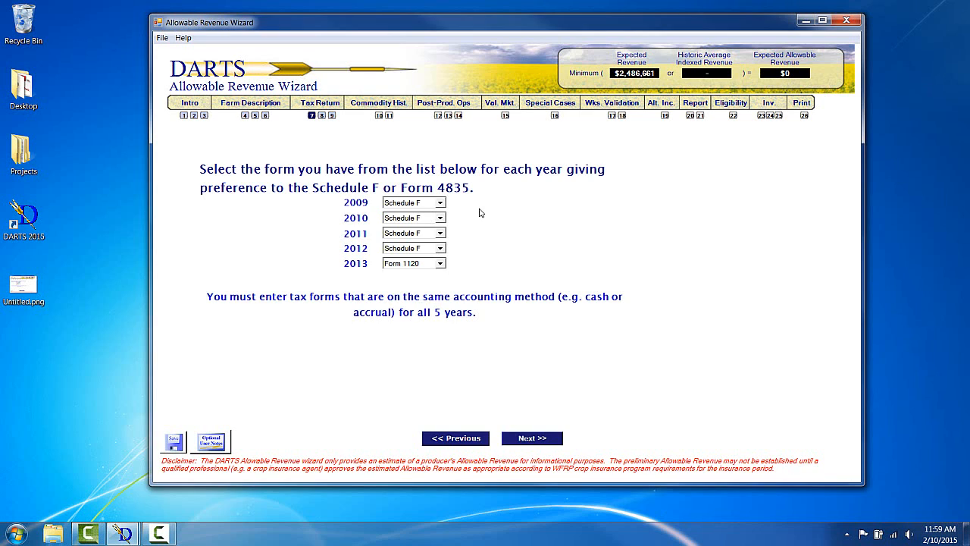
Choose Schedule F for tax year 2009 and Form 1120 for 2013, and continue to the 2009 form
{"action": "left_click", "coordinate": [441, 203]}
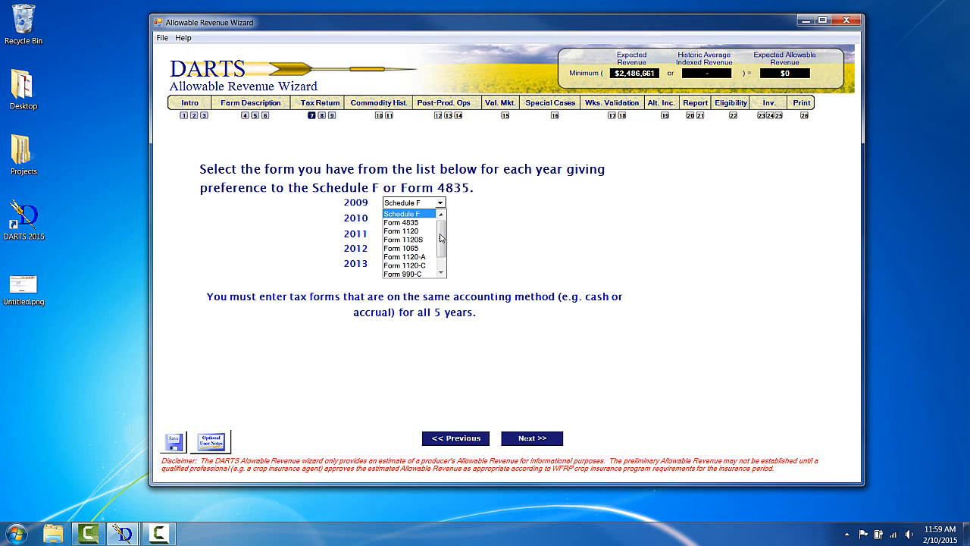
{"action": "mouse_move", "coordinate": [441, 238]}
{"action": "left_mouse_down"}
{"action": "mouse_move", "coordinate": [440, 247]}
{"action": "mouse_move", "coordinate": [440, 229]}
{"action": "left_mouse_up"}
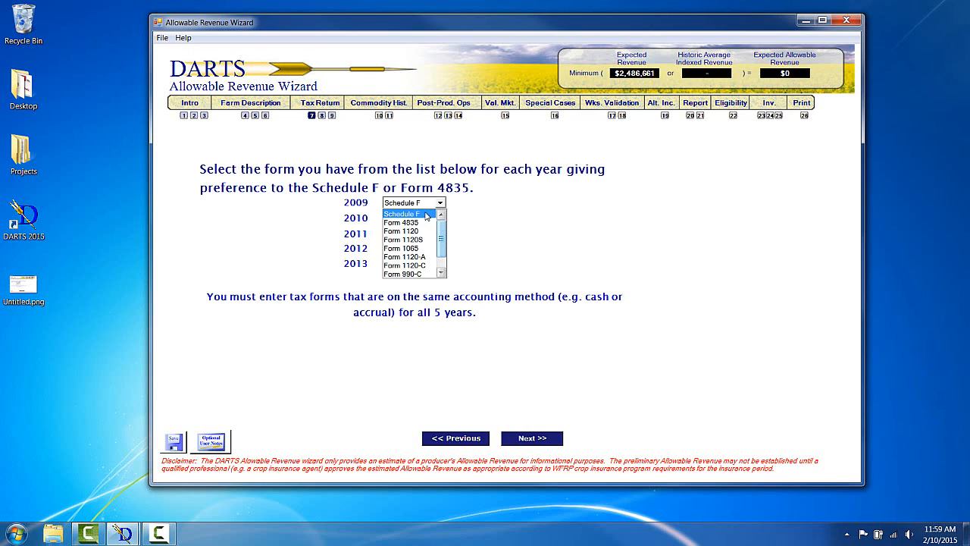
{"action": "left_click", "coordinate": [426, 214]}
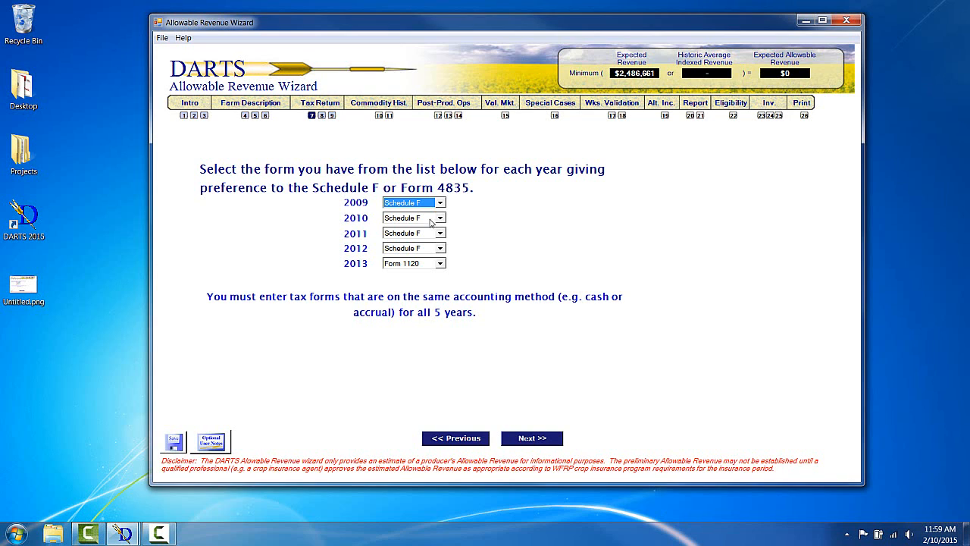
{"action": "left_click", "coordinate": [440, 264]}
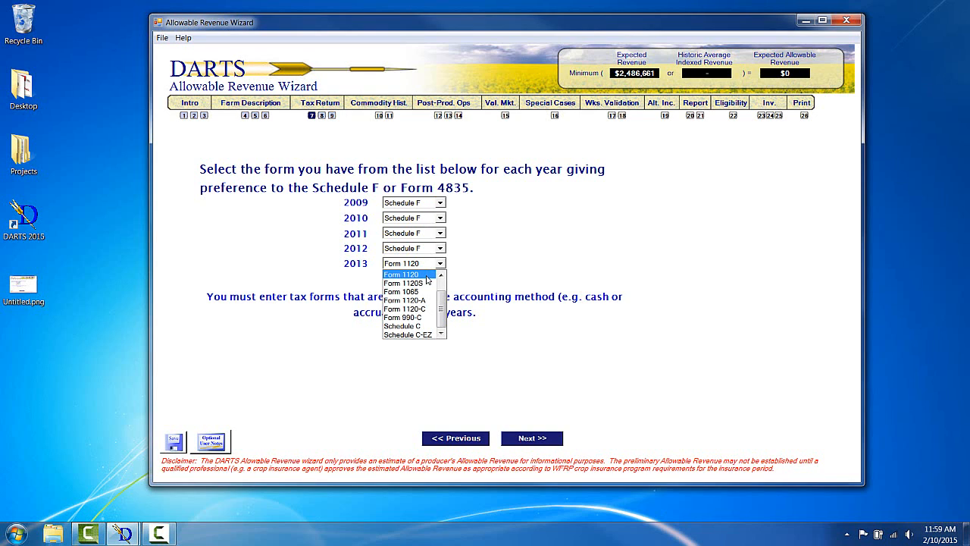
{"action": "left_click", "coordinate": [426, 276]}
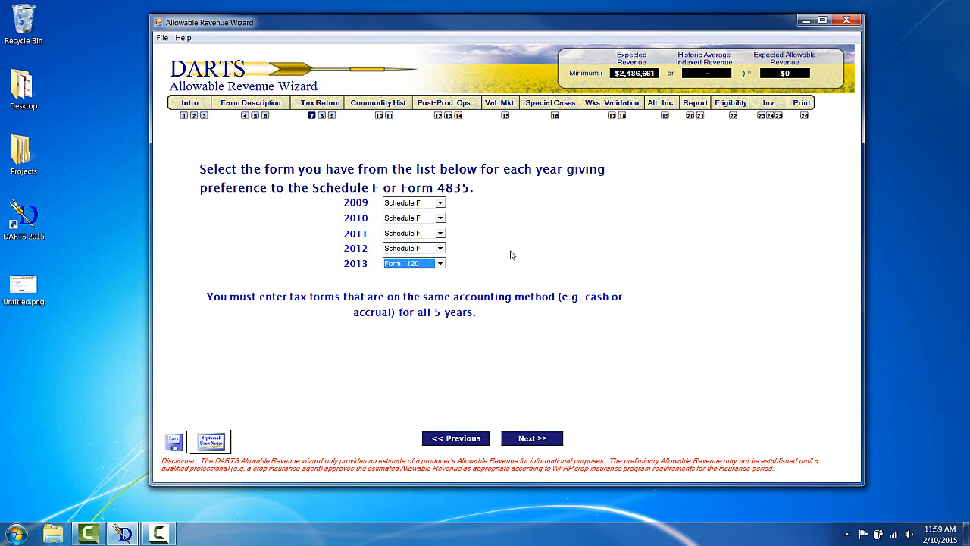
{"action": "left_click", "coordinate": [529, 440]}
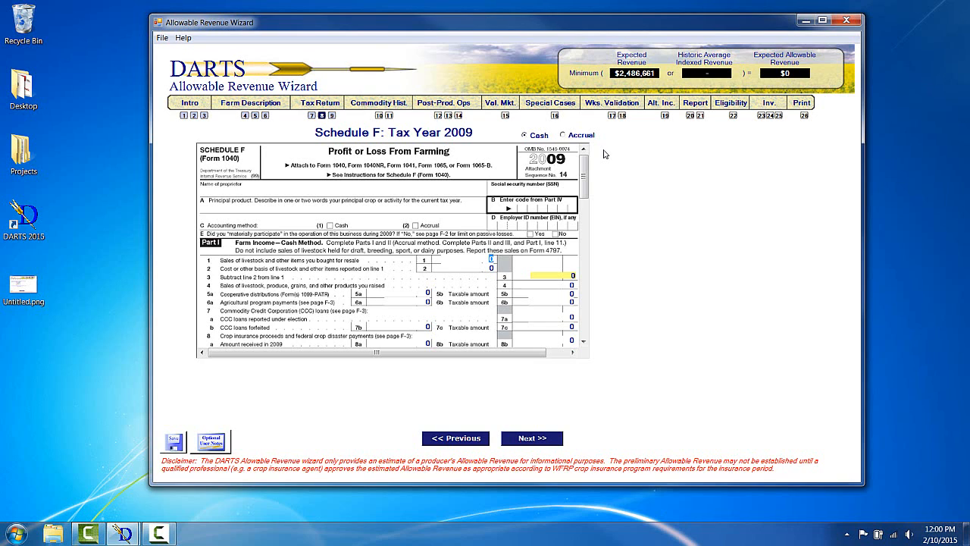
Keep the cash accounting method and enter 5,600,000 as line 1 sales of livestock bought for resale on the 2009 Schedule F
{"action": "left_click", "coordinate": [564, 135]}
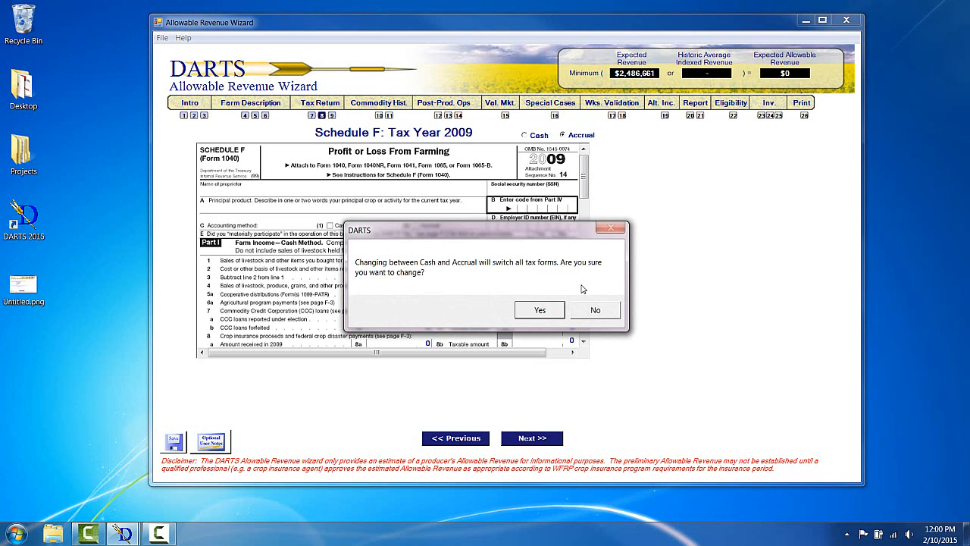
{"action": "left_click", "coordinate": [594, 312]}
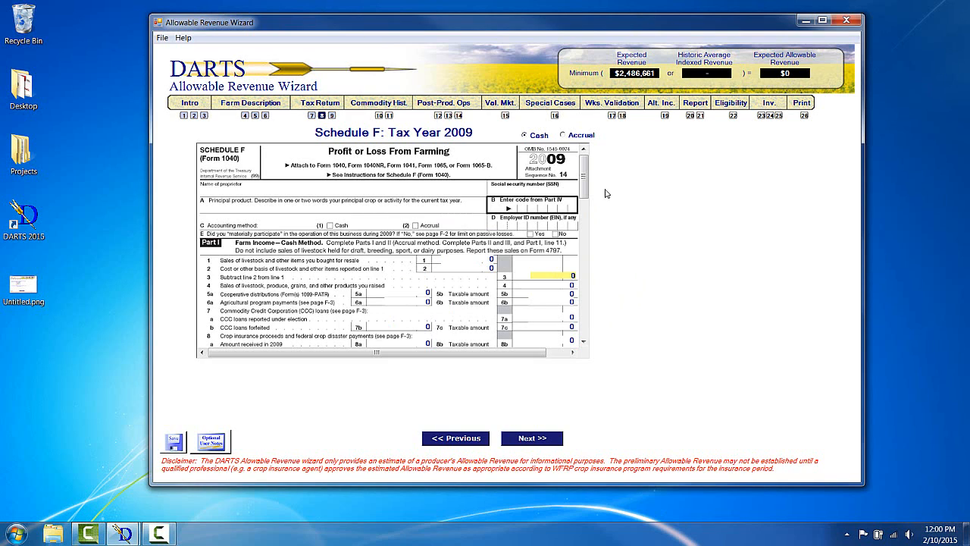
{"action": "left_click", "coordinate": [492, 260]}
{"action": "scroll", "coordinate": [499, 270], "scroll_direction": "down", "scroll_amount": 1}
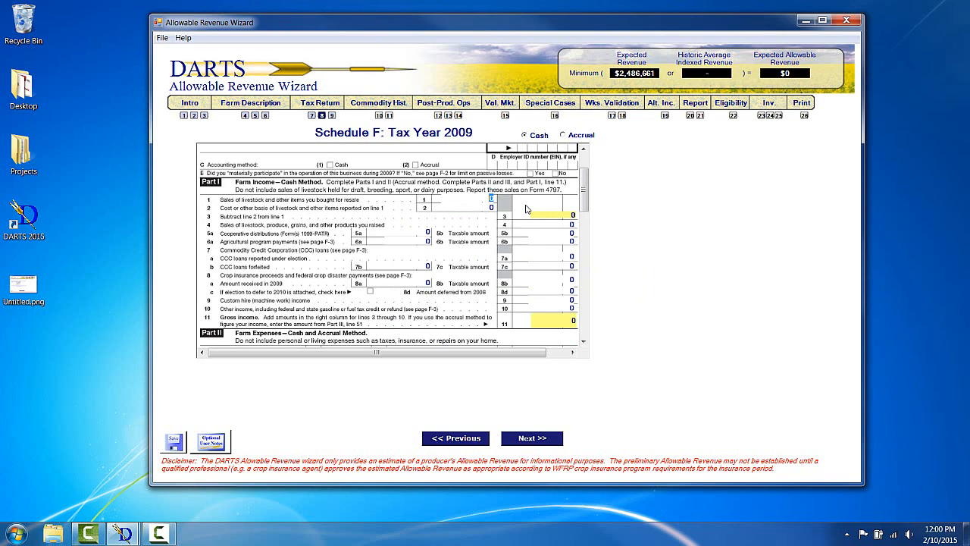
{"action": "type", "text": "5600000"}
{"action": "left_click", "coordinate": [574, 225]}
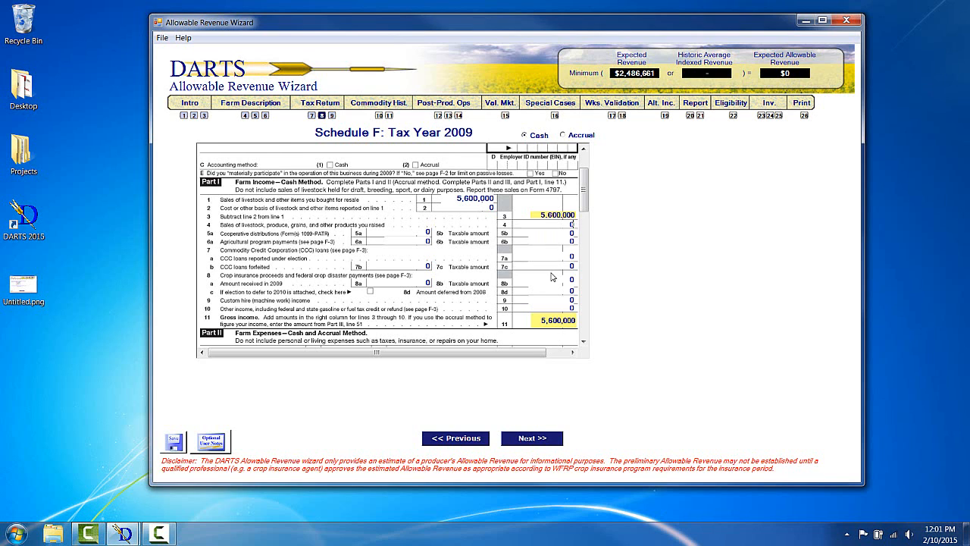
Add two rows to the Other Expense Detail Worksheet of the 2009 Schedule F, remove them again, and close the worksheet
{"action": "scroll", "coordinate": [552, 277], "scroll_direction": "down", "scroll_amount": 3}
{"action": "scroll", "coordinate": [553, 277], "scroll_direction": "down", "scroll_amount": 2}
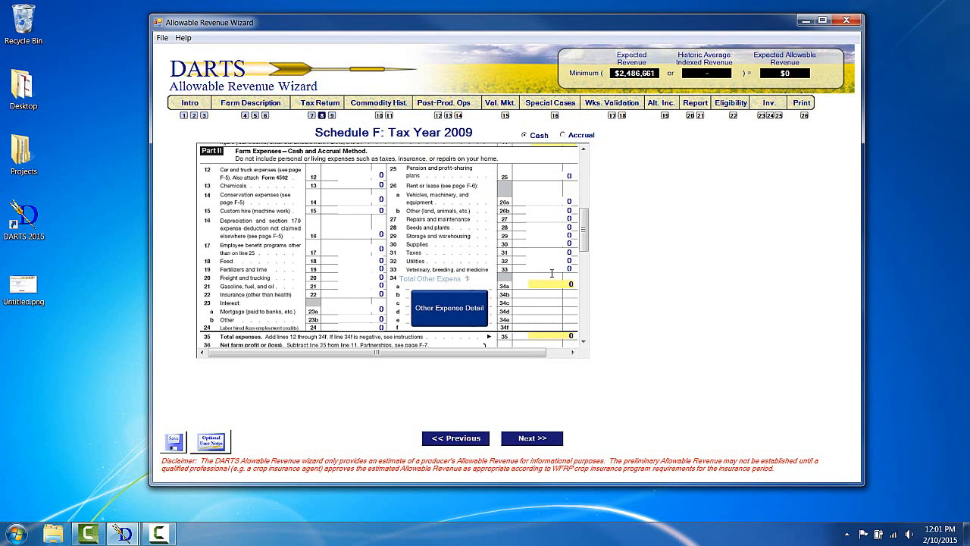
{"action": "left_click", "coordinate": [455, 308]}
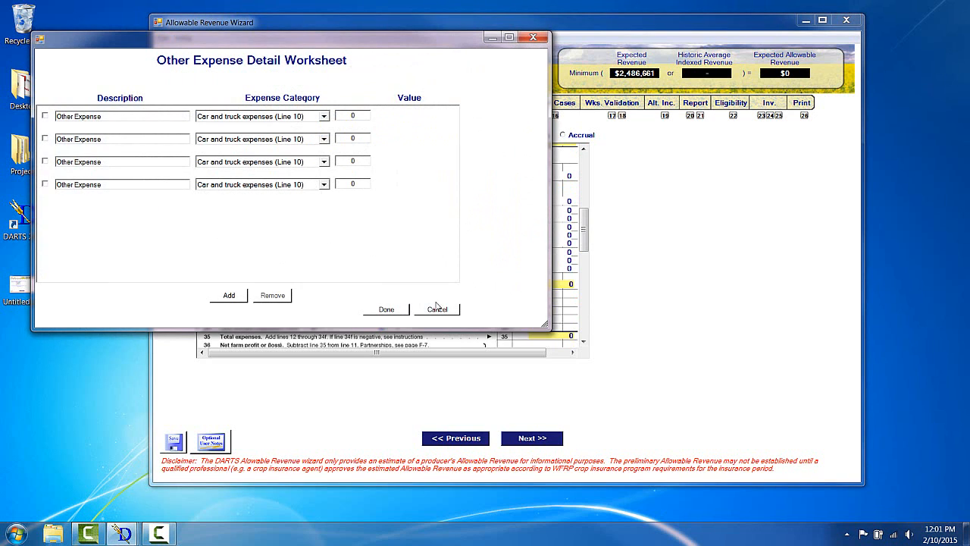
{"action": "left_click", "coordinate": [220, 295]}
{"action": "left_click", "coordinate": [220, 295]}
{"action": "left_click", "coordinate": [45, 229]}
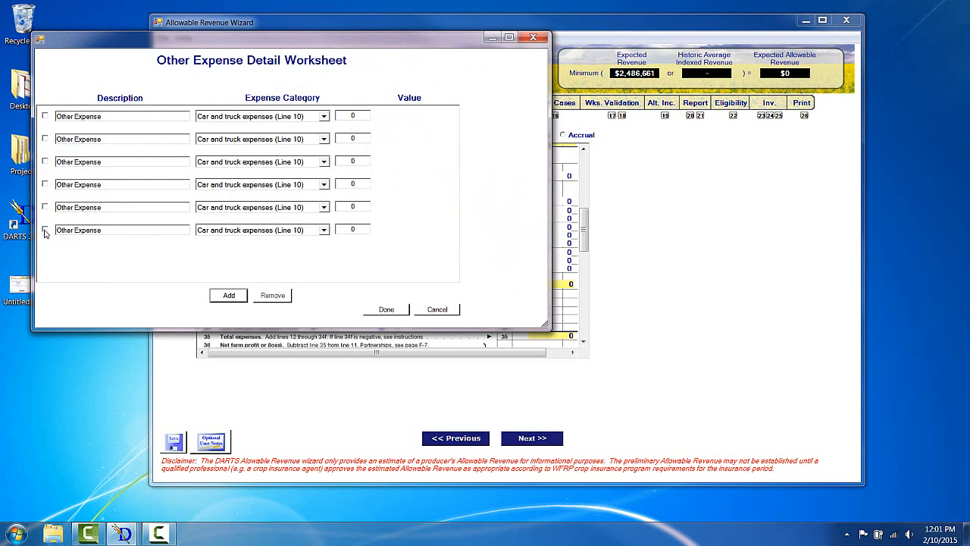
{"action": "left_click", "coordinate": [45, 207]}
{"action": "left_click", "coordinate": [274, 296]}
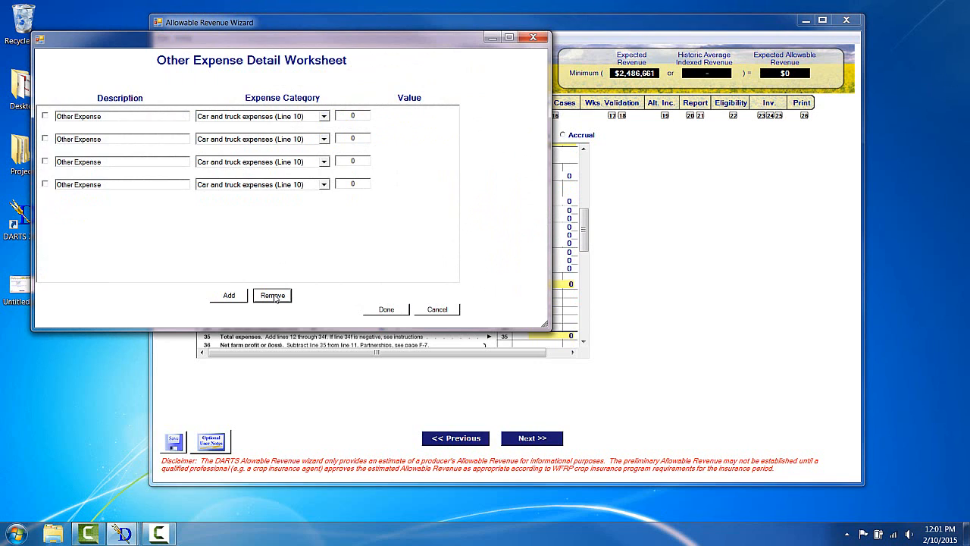
{"action": "left_click", "coordinate": [388, 309]}
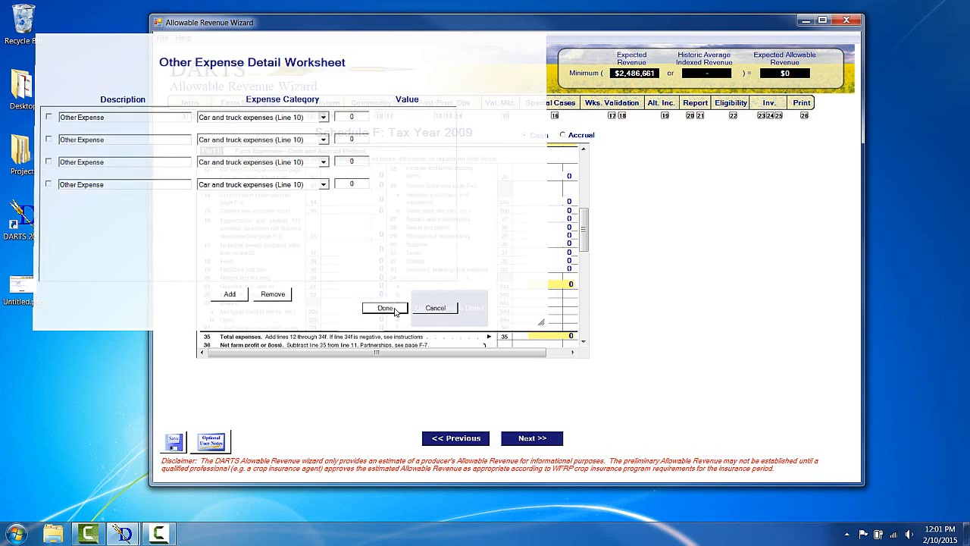
Save the entries and advance past the 2010, 2011 and 2012 Schedule F forms to the 2013 Form 1120
{"action": "left_click", "coordinate": [174, 442]}
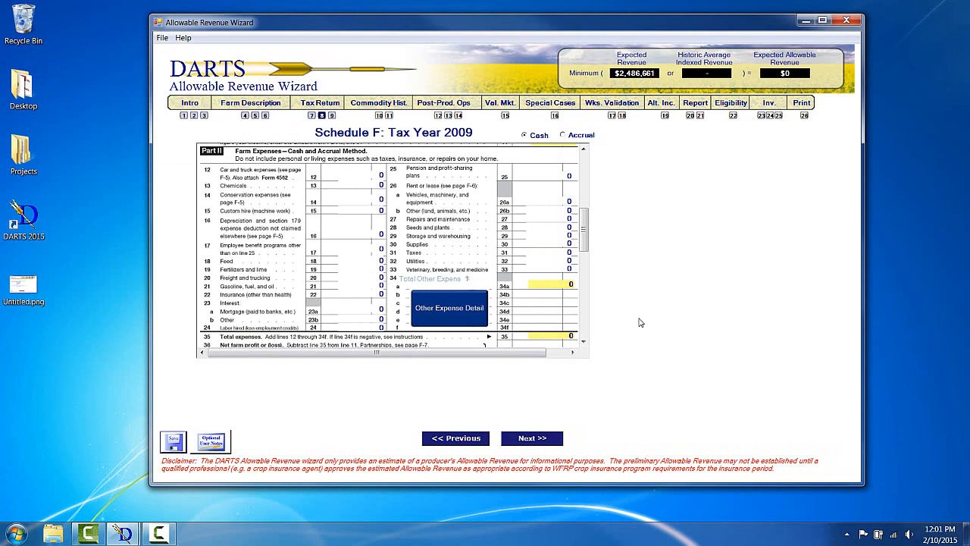
{"action": "left_click", "coordinate": [539, 441]}
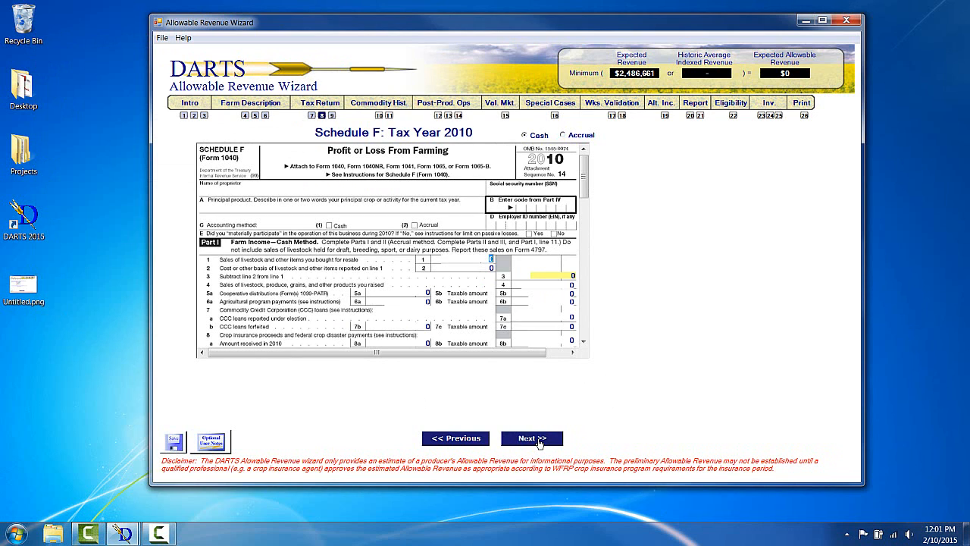
{"action": "left_click", "coordinate": [539, 441]}
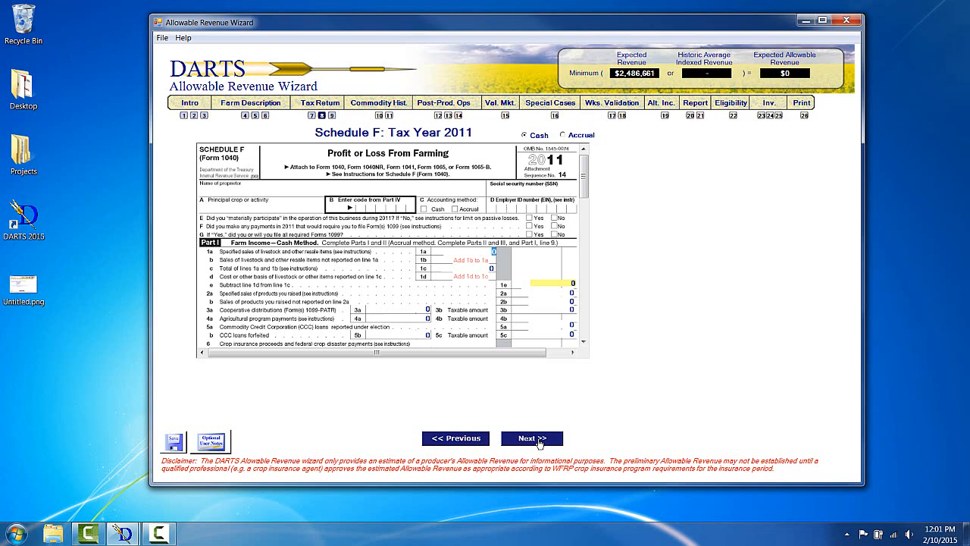
{"action": "left_click", "coordinate": [539, 441]}
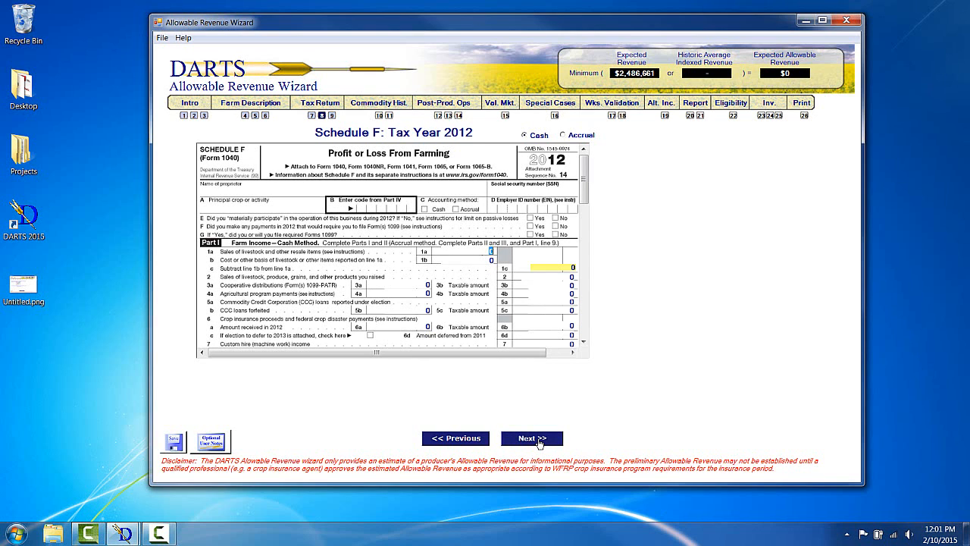
{"action": "left_click", "coordinate": [539, 441]}
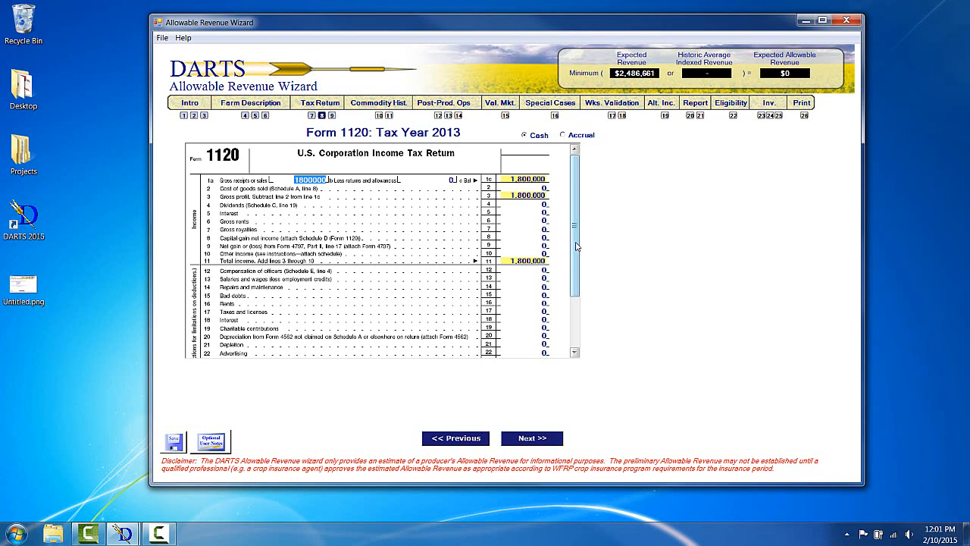
Look through the 2013 Form 1120 and continue past the conversion introduction to the Form 1120 to Schedule F conversion worksheet
{"action": "left_click_drag", "start_coordinate": [577, 243], "coordinate": [575, 315]}
{"action": "left_click", "coordinate": [532, 438]}
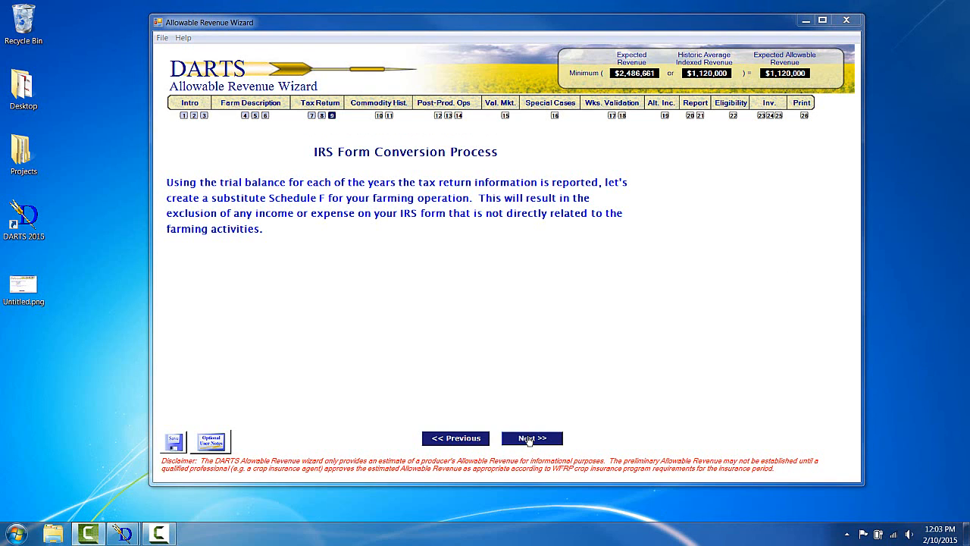
{"action": "left_click", "coordinate": [529, 440]}
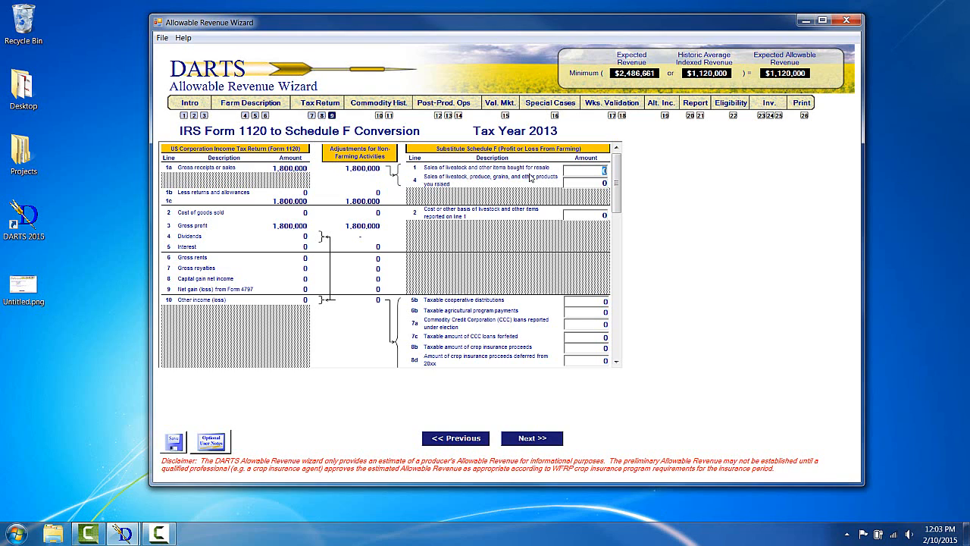
Enter 1,596,644 as line 1 sales of livestock and other items bought for resale on the 2013 substitute Schedule F
{"action": "type", "text": "1596644"}
{"action": "left_click", "coordinate": [577, 184]}
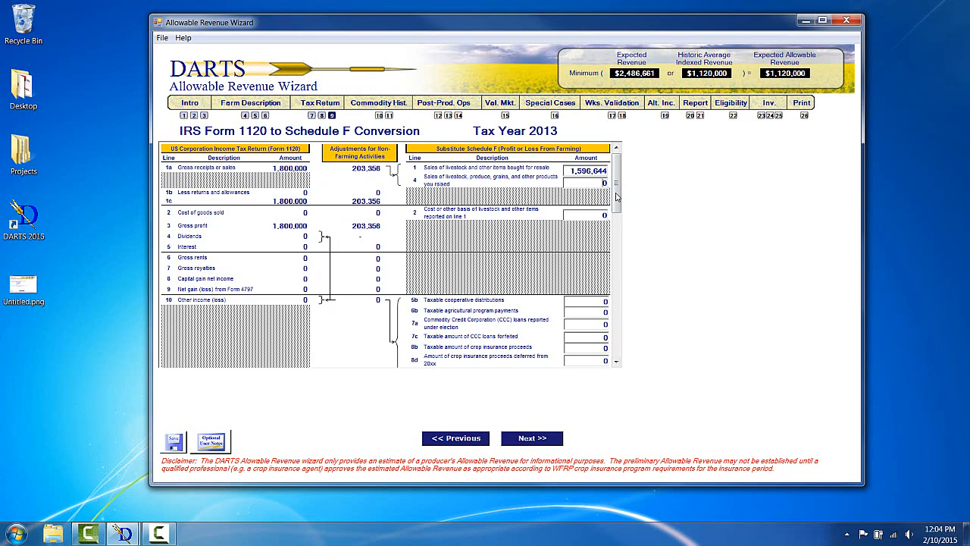
{"action": "left_click_drag", "start_coordinate": [617, 198], "coordinate": [619, 301]}
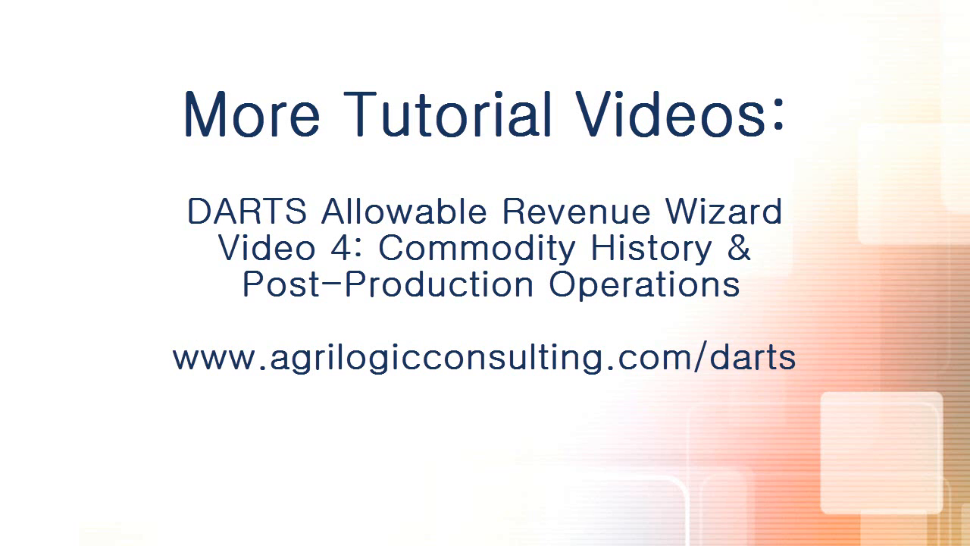